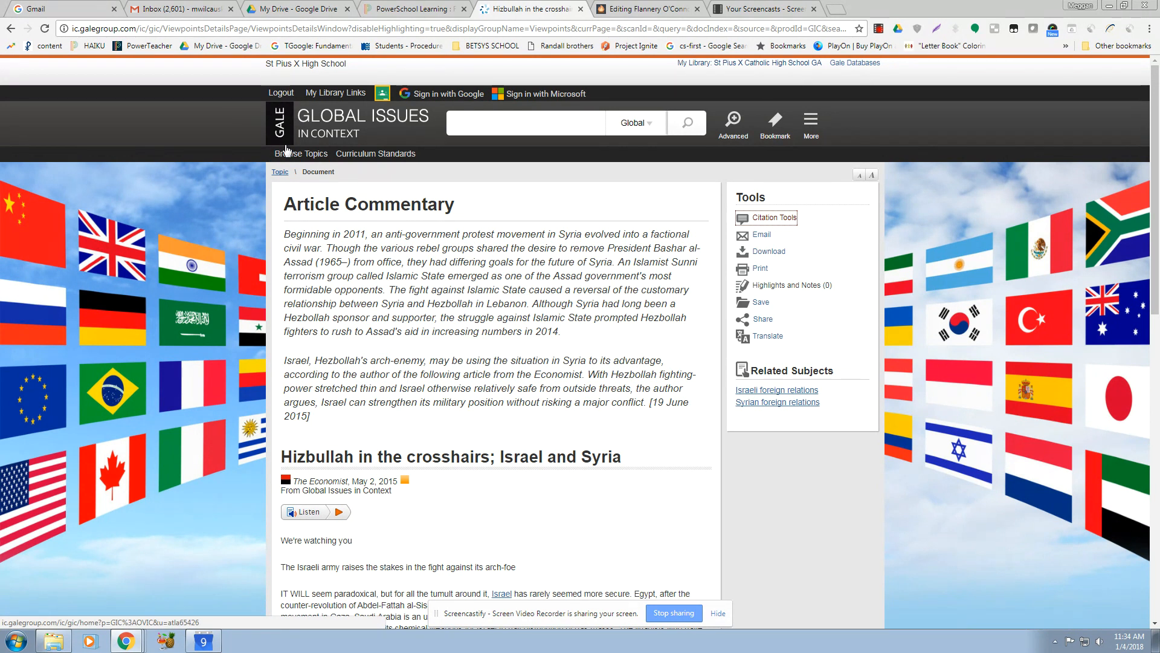
Step: Export the citation of the Hizbullah article from the Citation Tools to NoodleTools
click(770, 219)
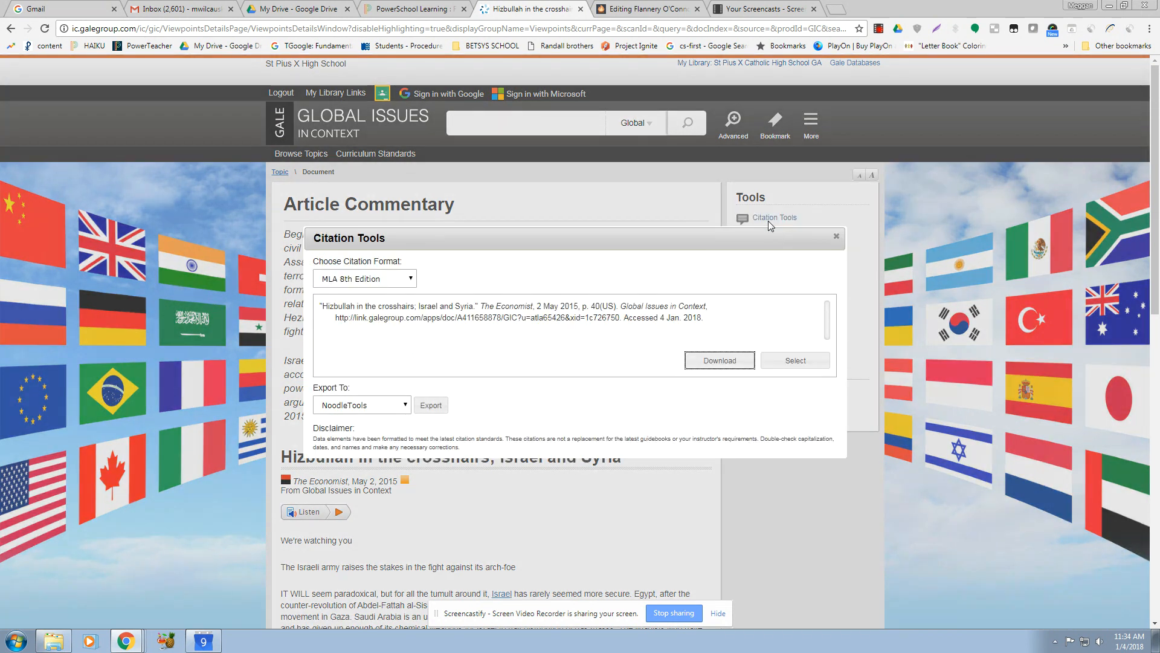
click(400, 406)
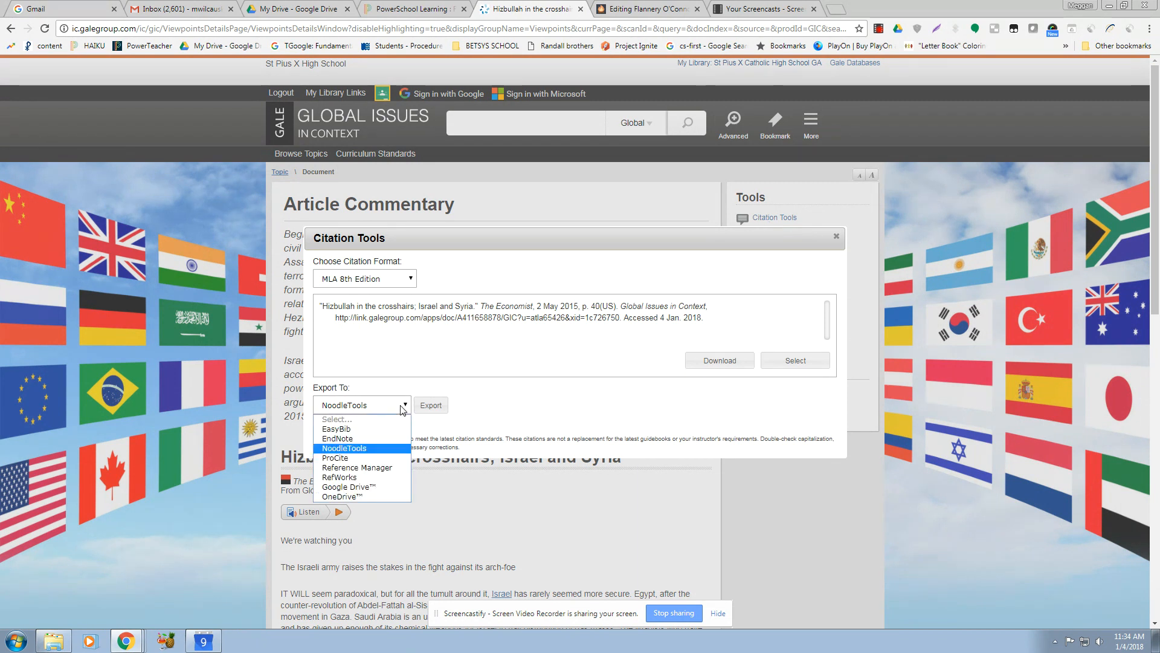
click(354, 448)
click(432, 406)
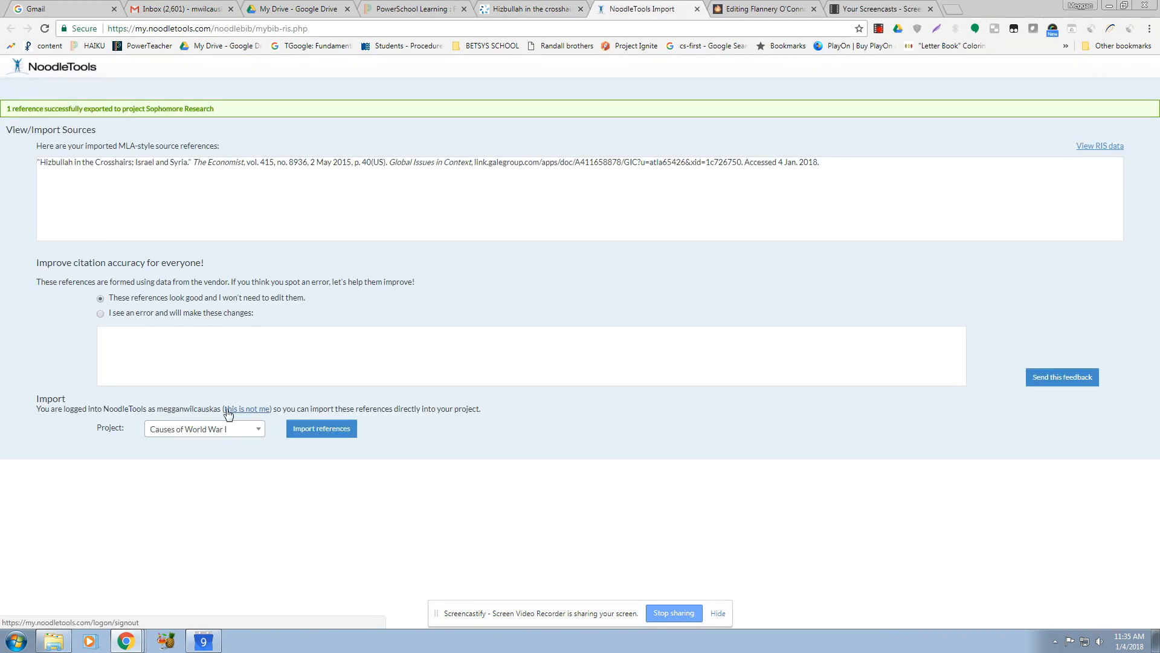
Step: Import the reference into the Sophomore Research project without editing it, and import it again into Causes of World War I
click(259, 431)
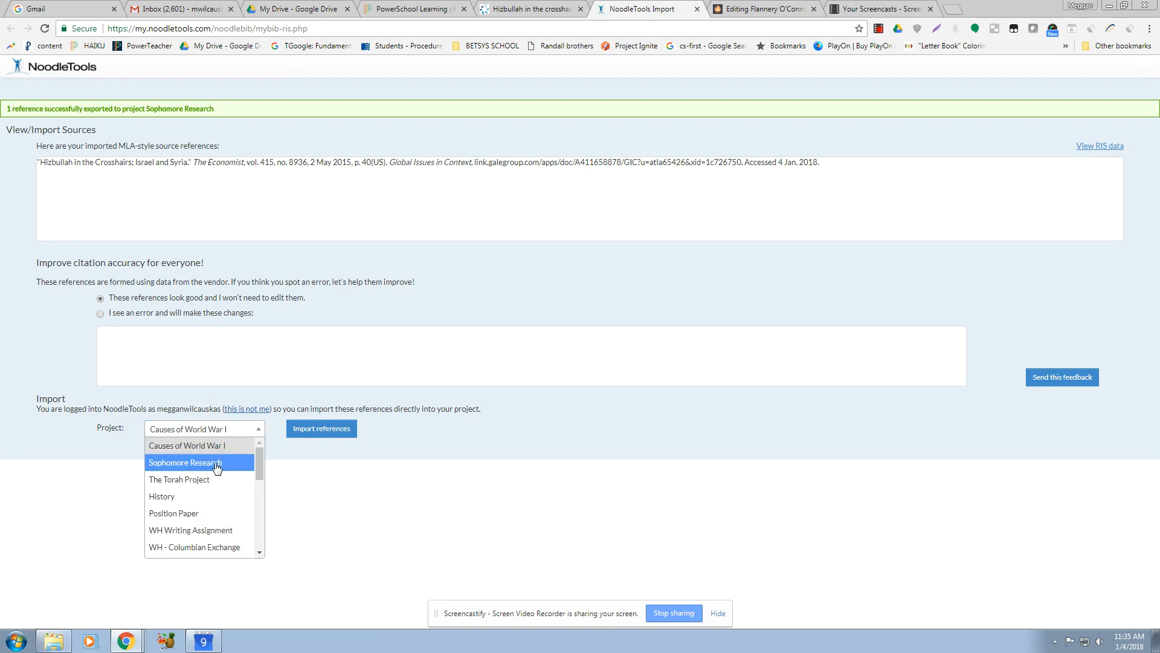
click(250, 463)
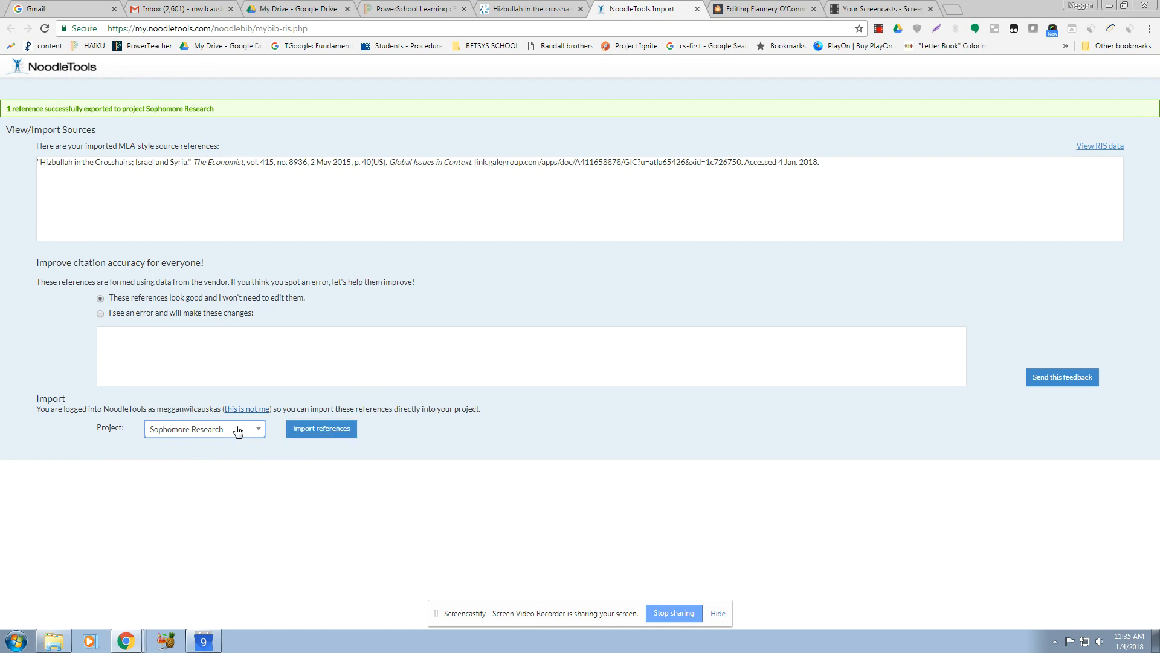
click(99, 299)
click(230, 352)
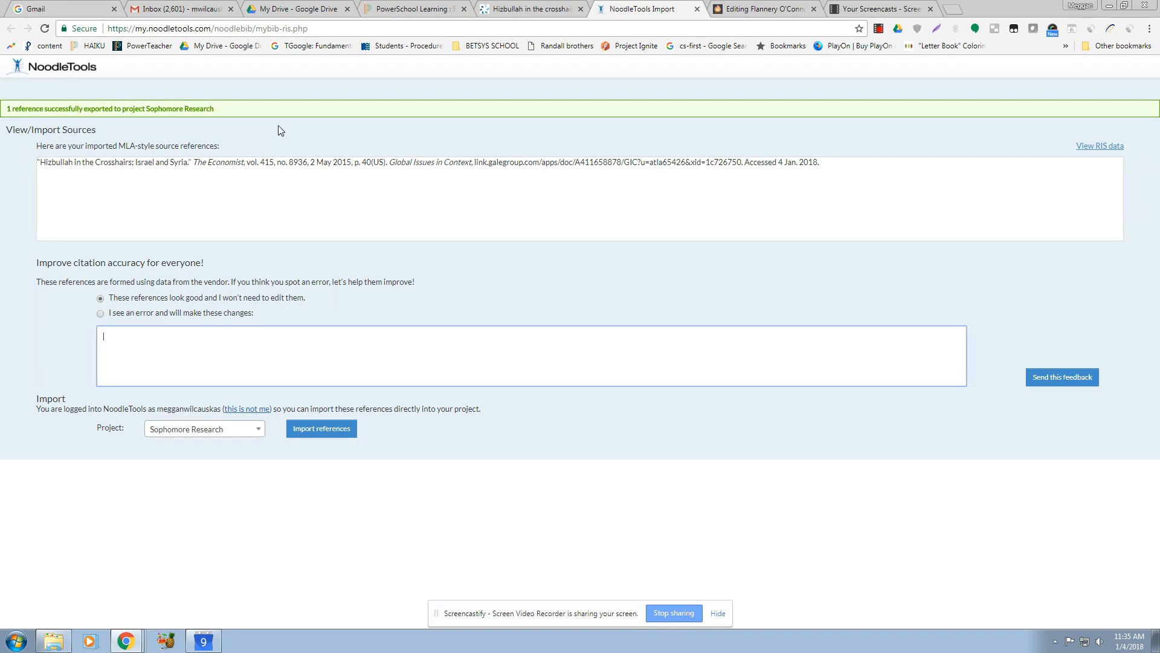
click(301, 434)
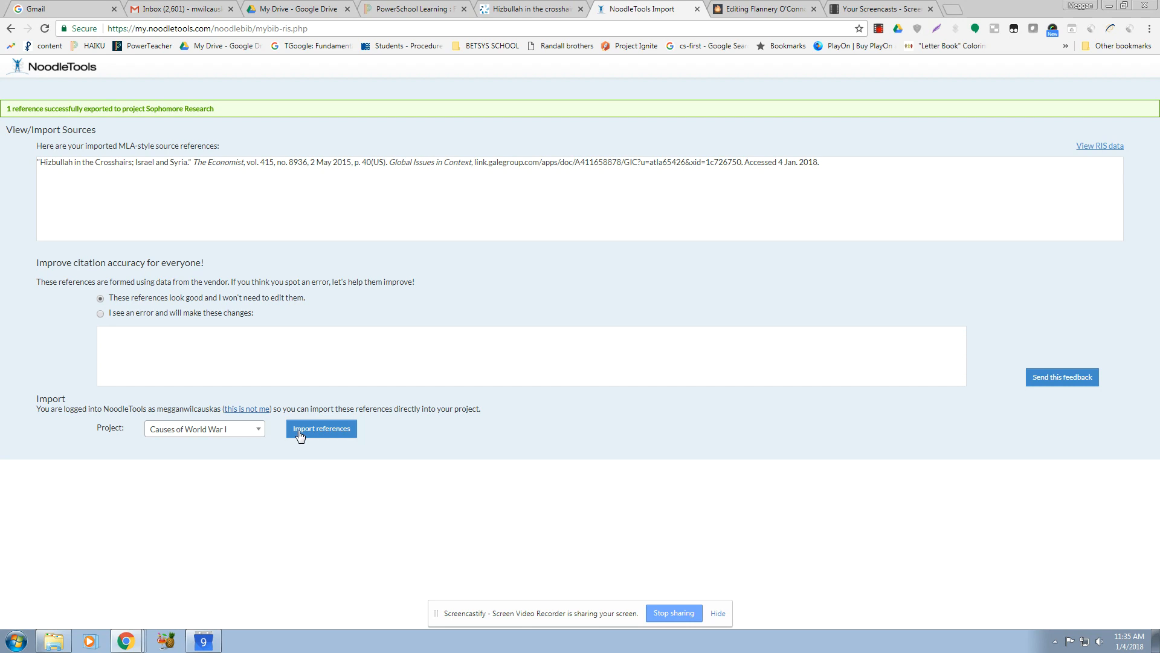
click(300, 434)
click(319, 433)
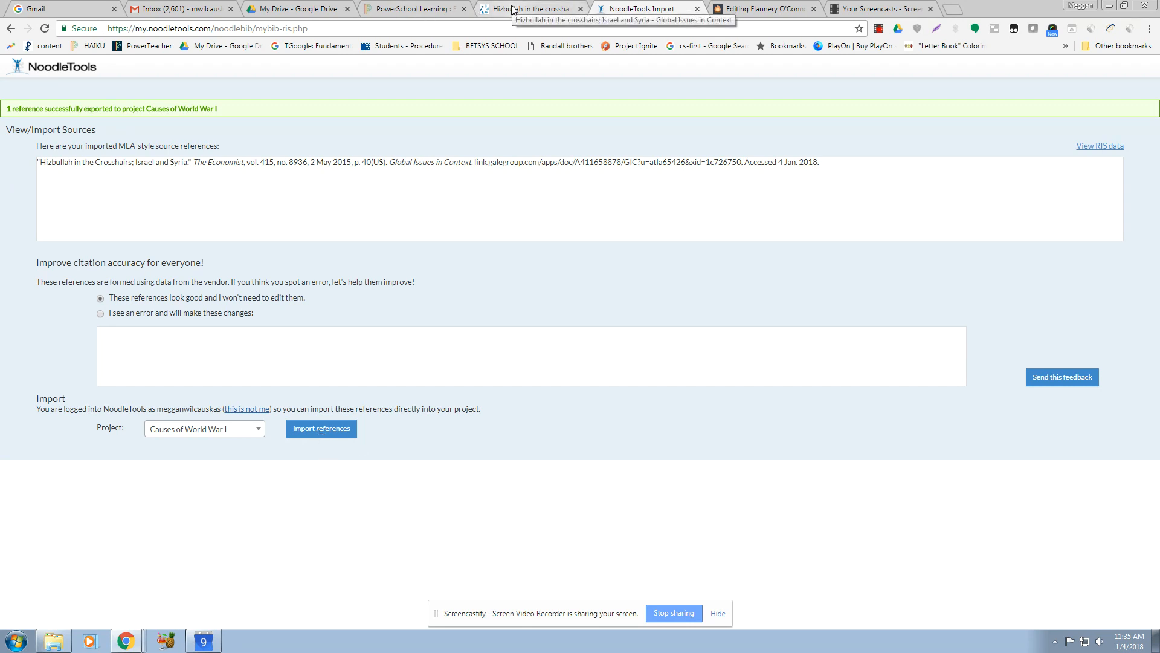
Step: Search the web for noodletools in the article's browser tab and log in on the NoodleTools site
click(492, 8)
click(478, 29)
text(noodle)
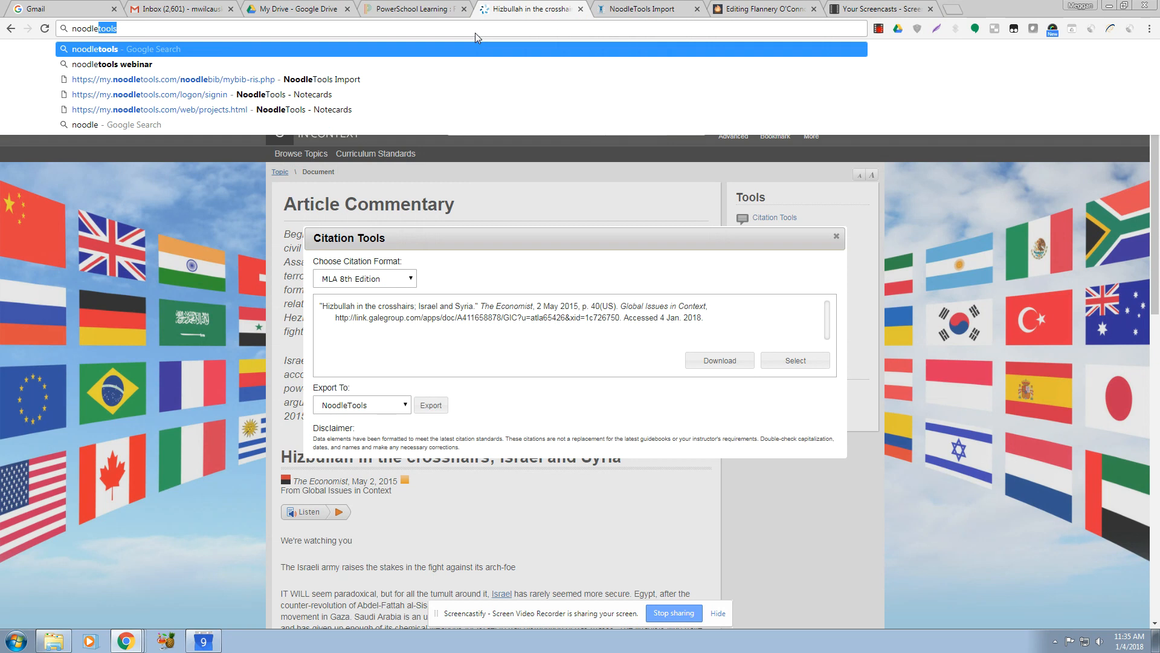
text(tools)
key(Return)
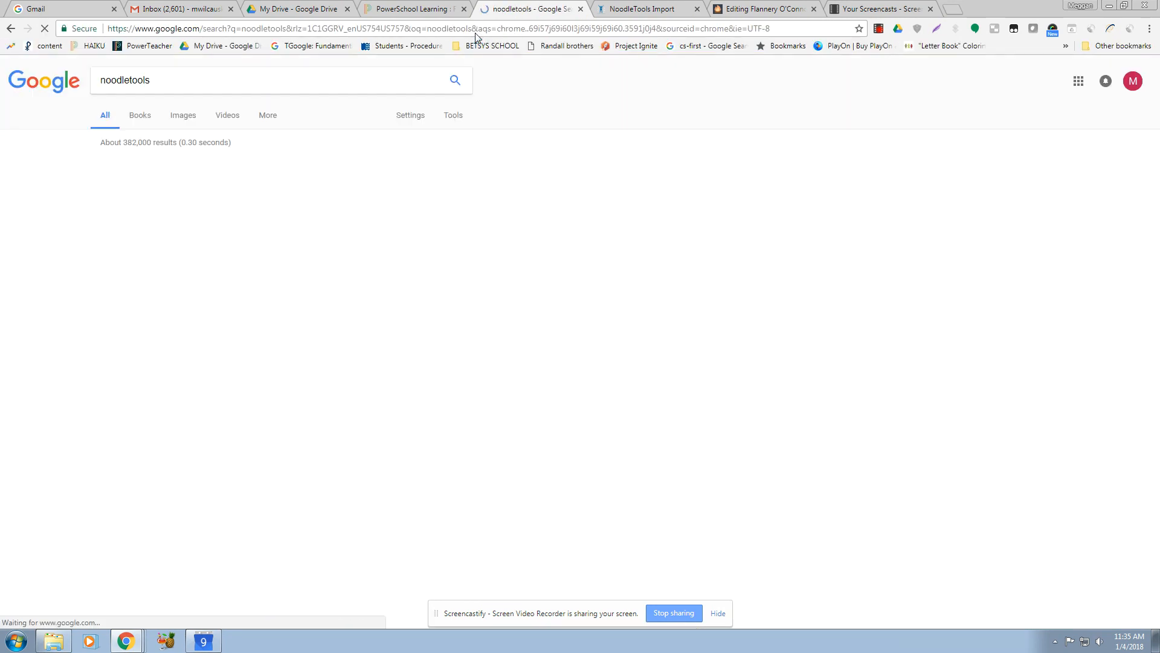
click(130, 172)
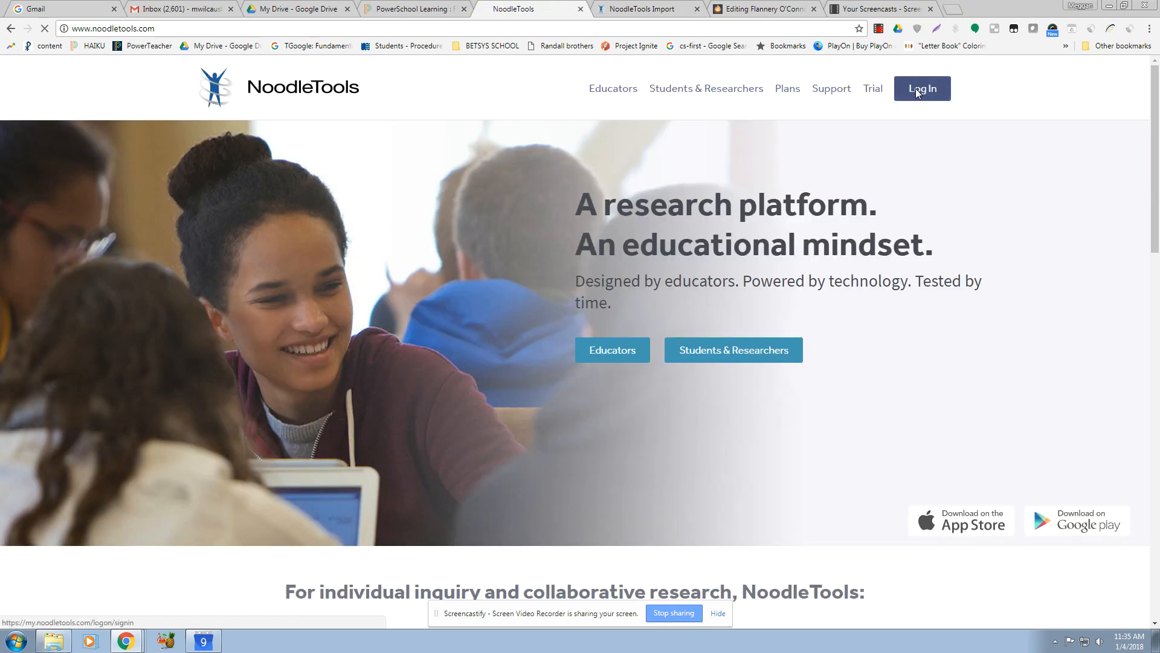
click(916, 89)
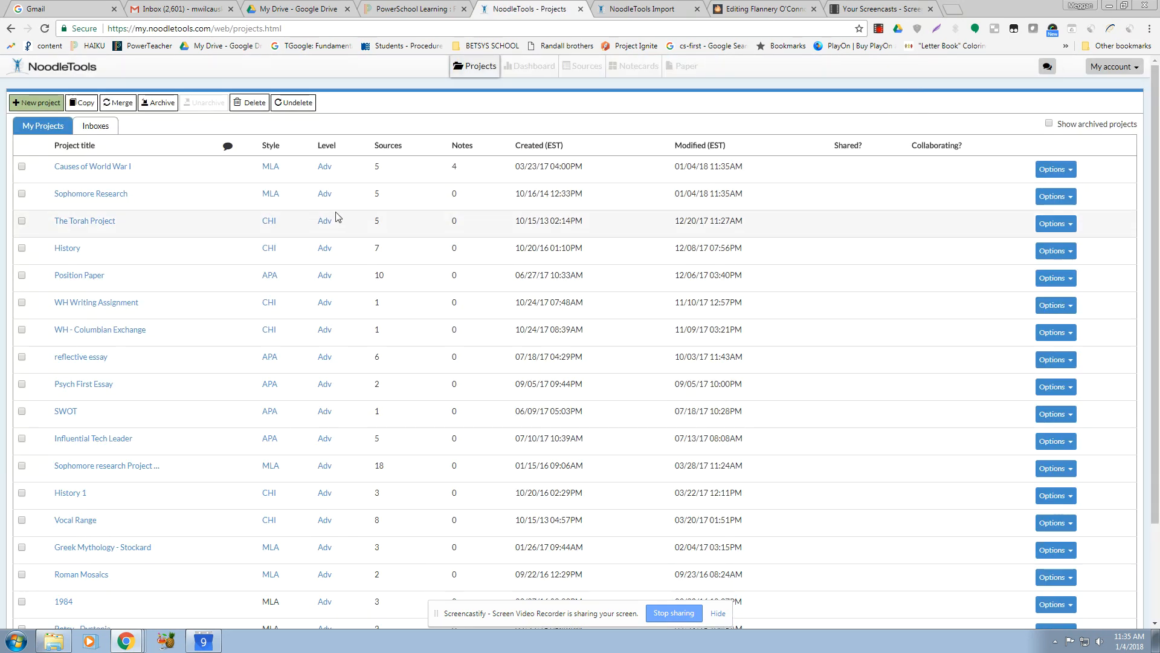
Step: Open the Hizbullah magazine citation for editing from the source list of the Sophomore Research project
click(107, 200)
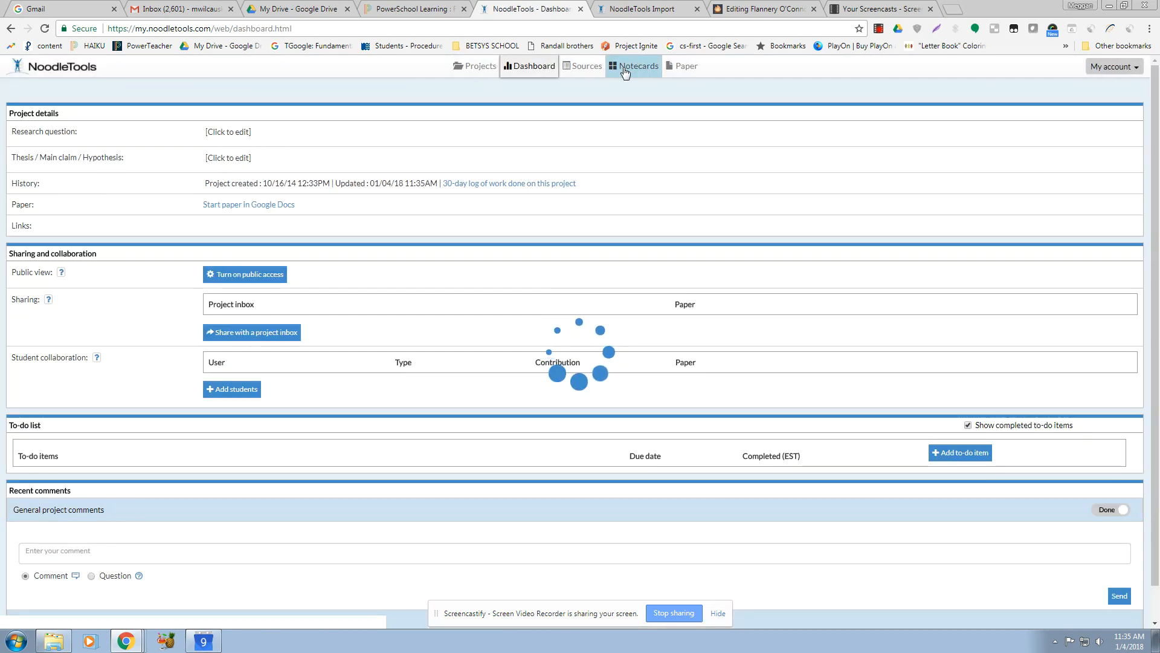
click(590, 68)
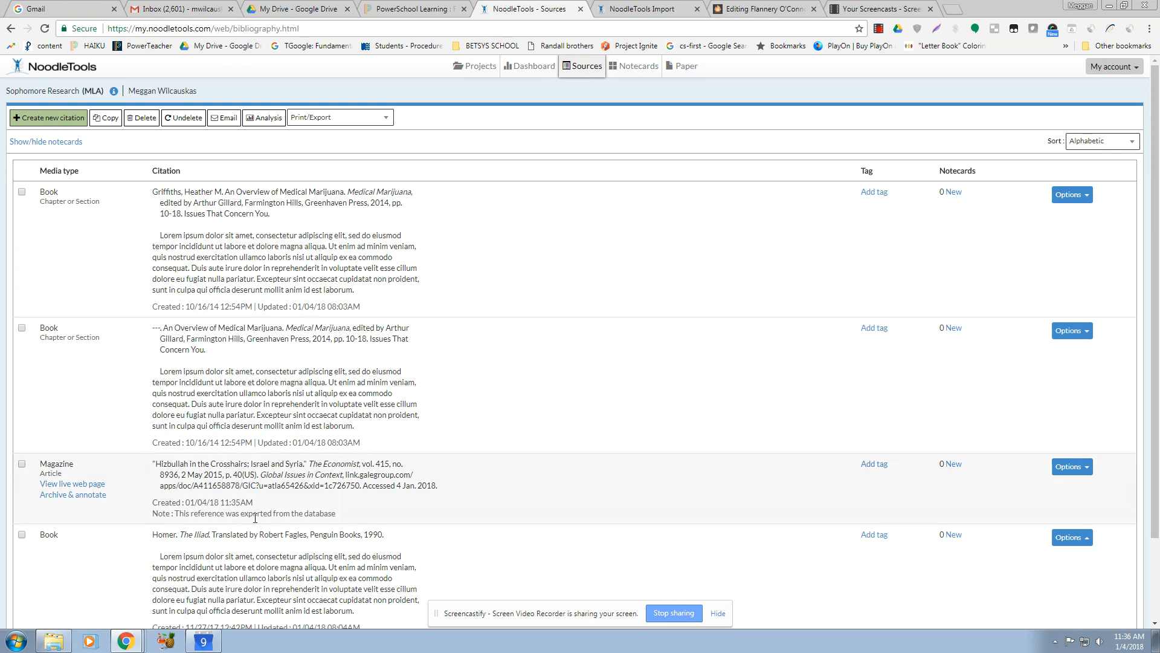
click(1086, 471)
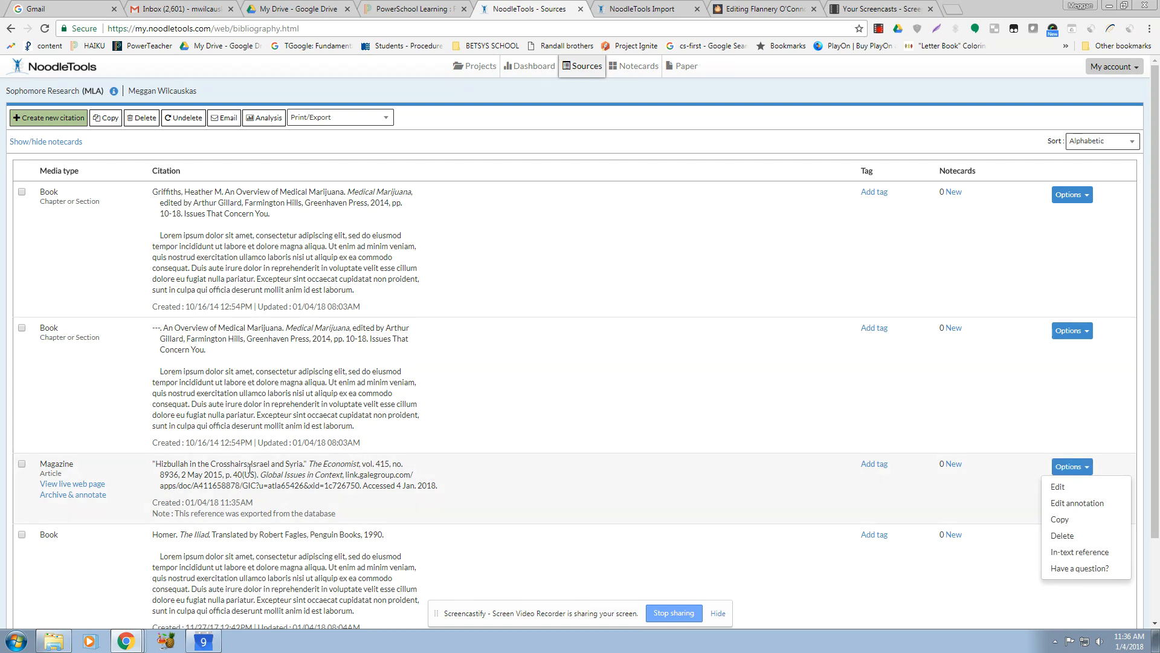
click(1056, 486)
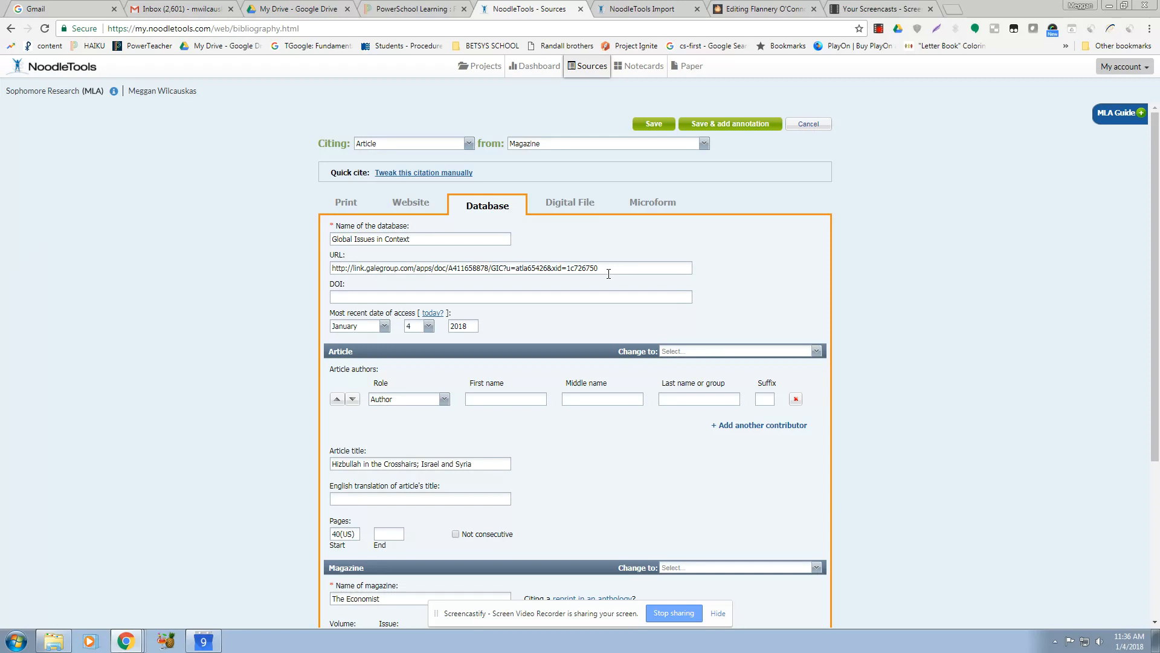
Step: Set the article's start page to 40, without the (US) suffix
scroll(608, 274, down, 2)
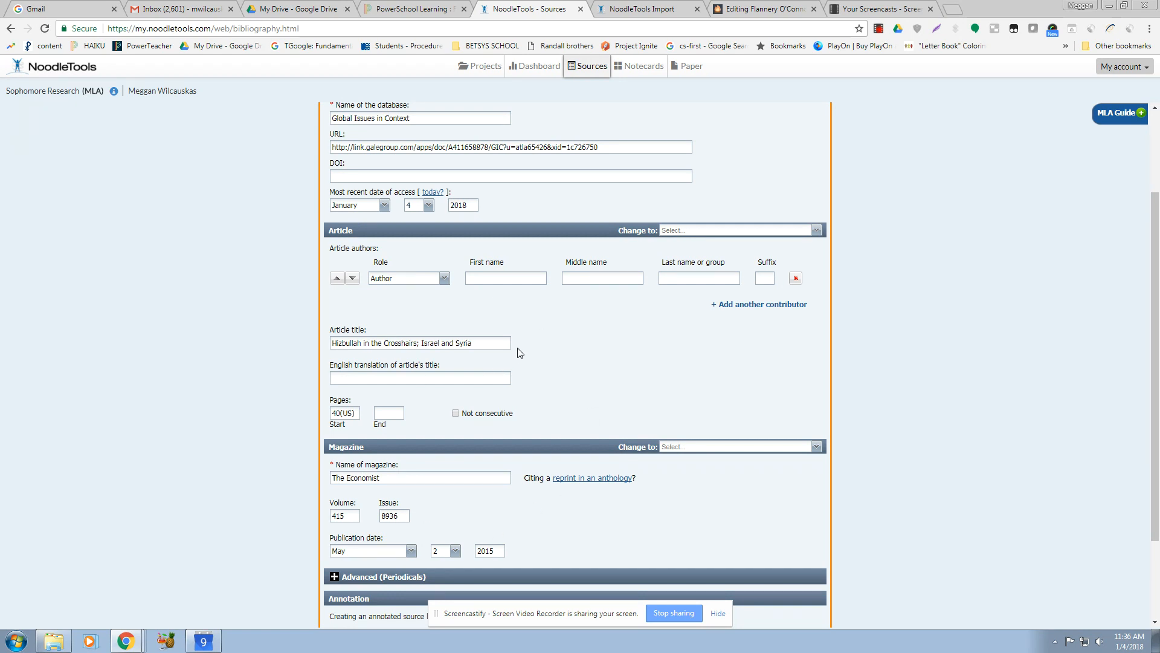
click(359, 415)
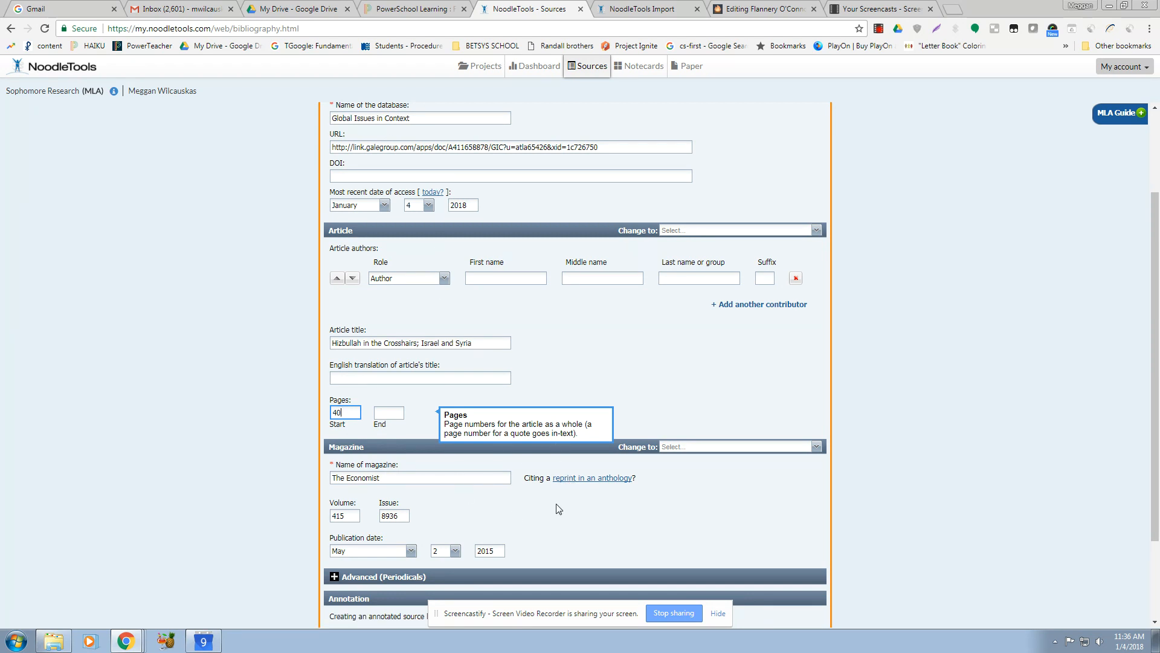
scroll(559, 509, down, 2)
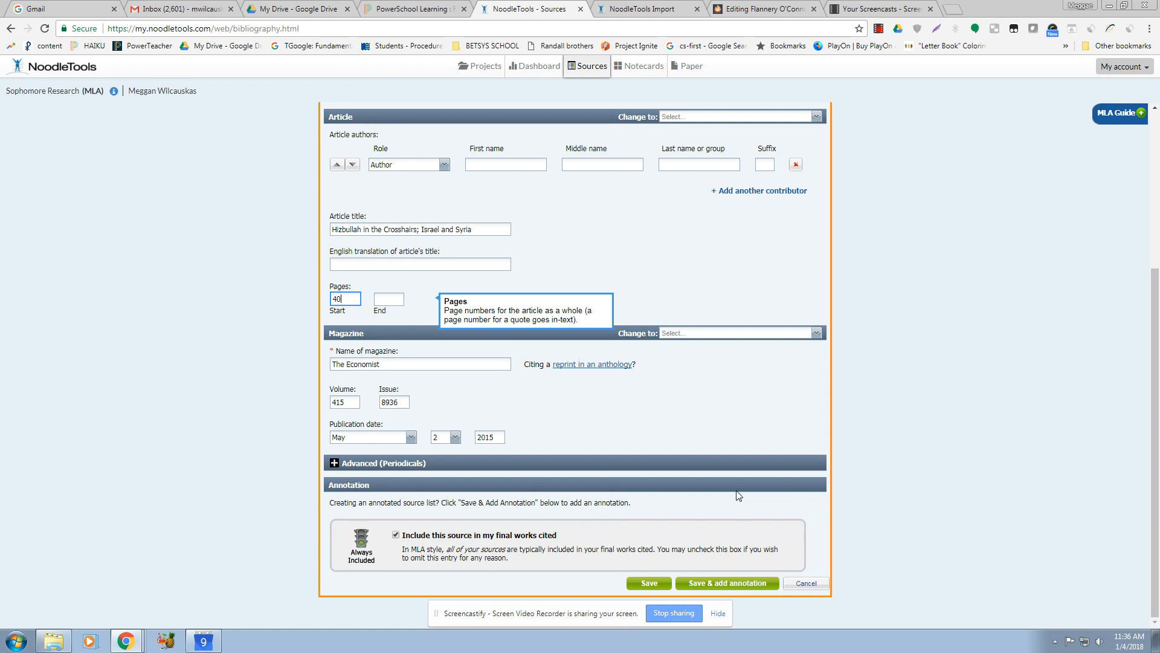
Step: Try a lowercase s for Syria in the article title to check the capitalization guidance, and restore the capital S
scroll(735, 492, up, 2)
scroll(701, 439, up, 2)
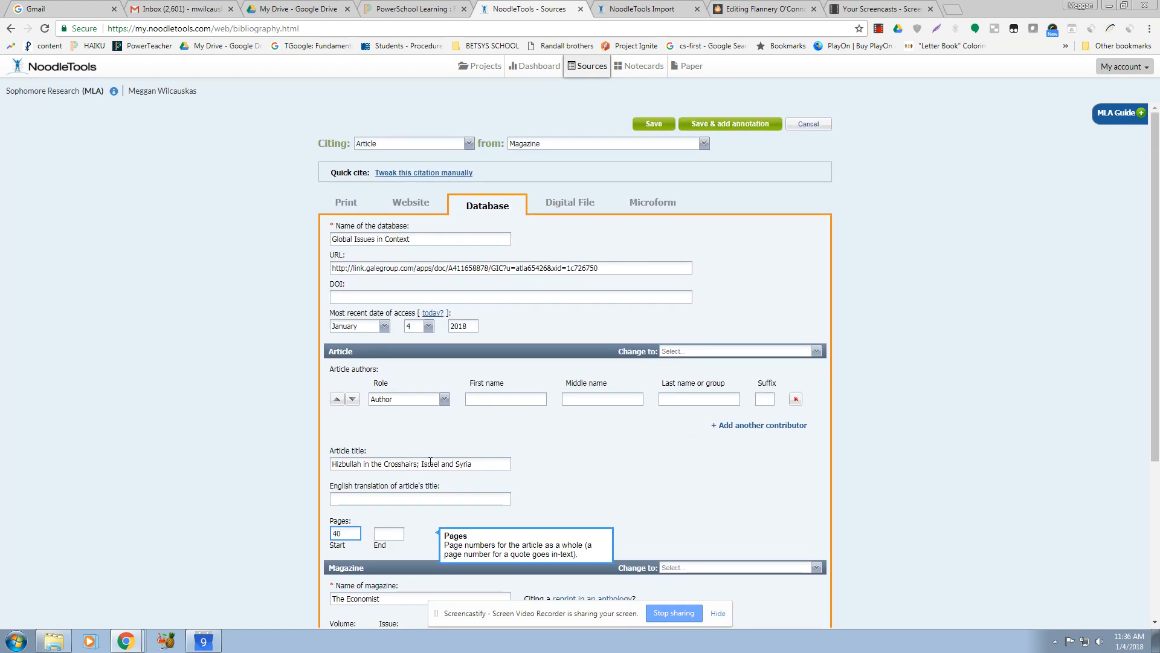
click(458, 464)
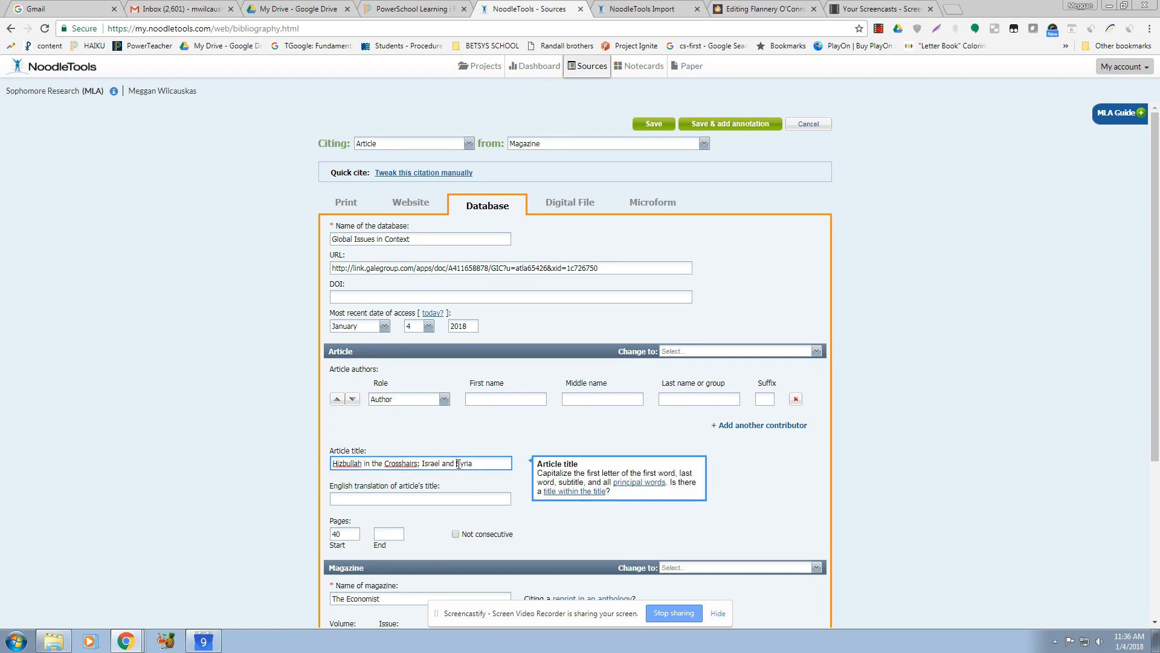
key(BackSpace)
text(s)
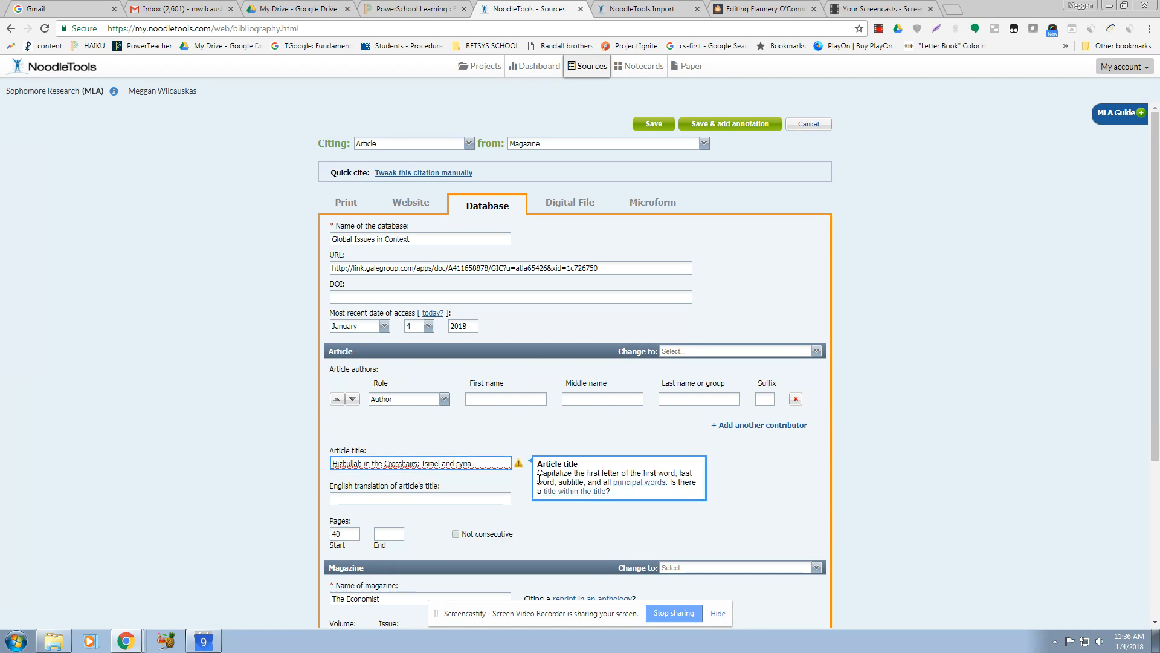
mouse_move(518, 464)
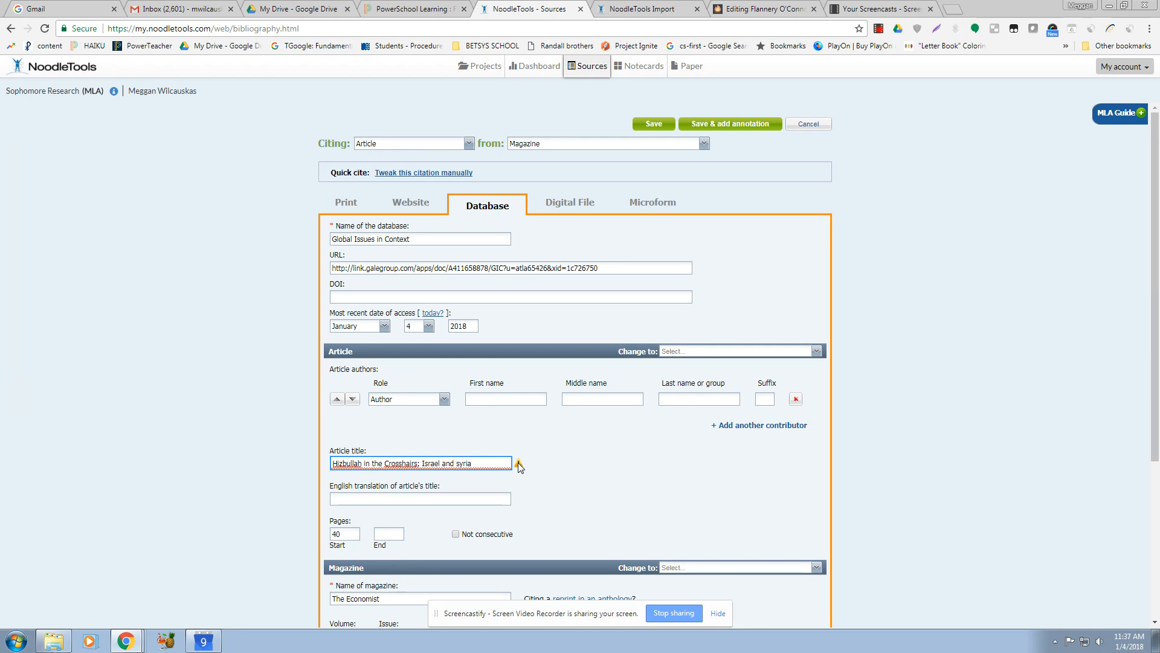
key(BackSpace)
text(S)
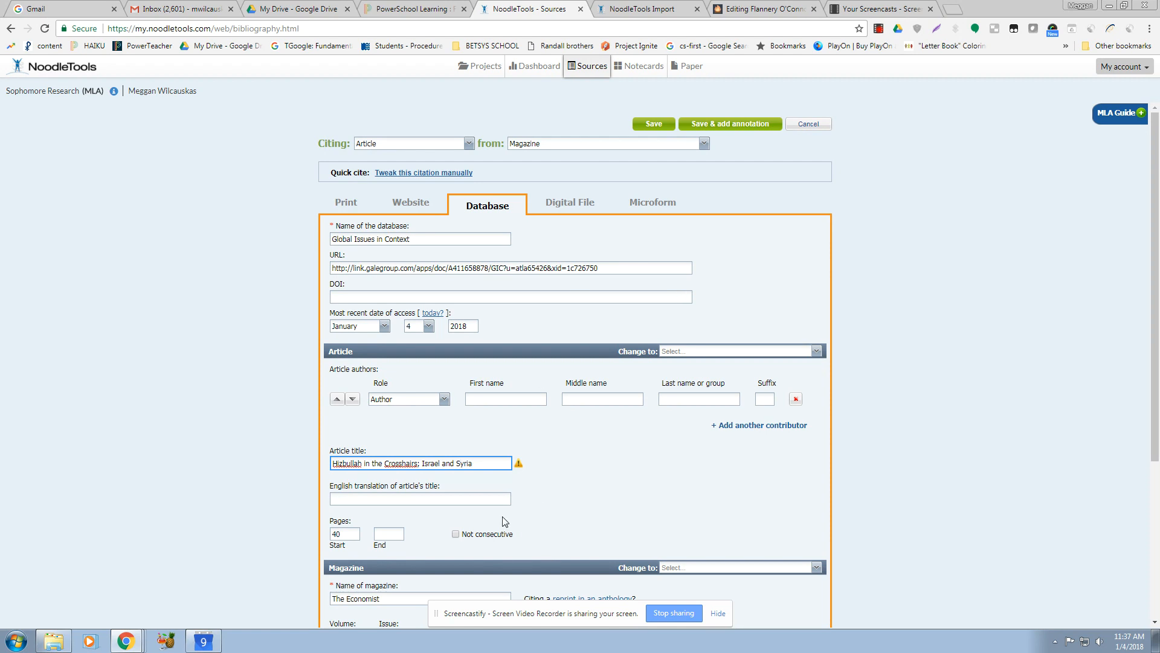
Step: Save the edited Hizbullah citation
click(489, 466)
click(653, 124)
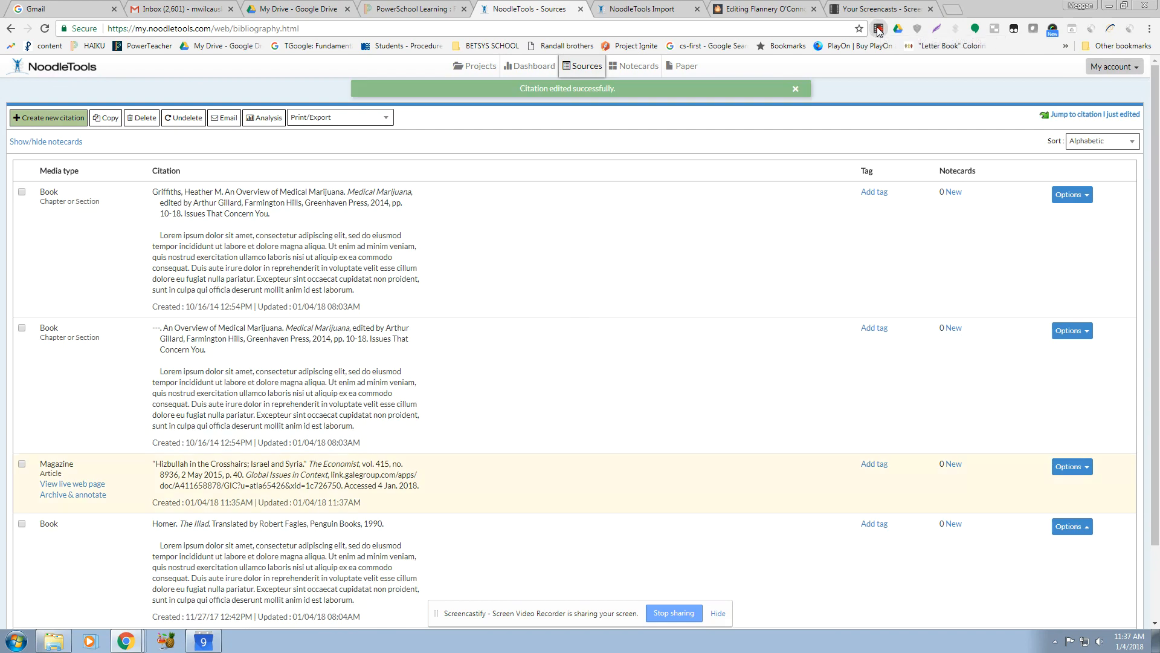
click(878, 29)
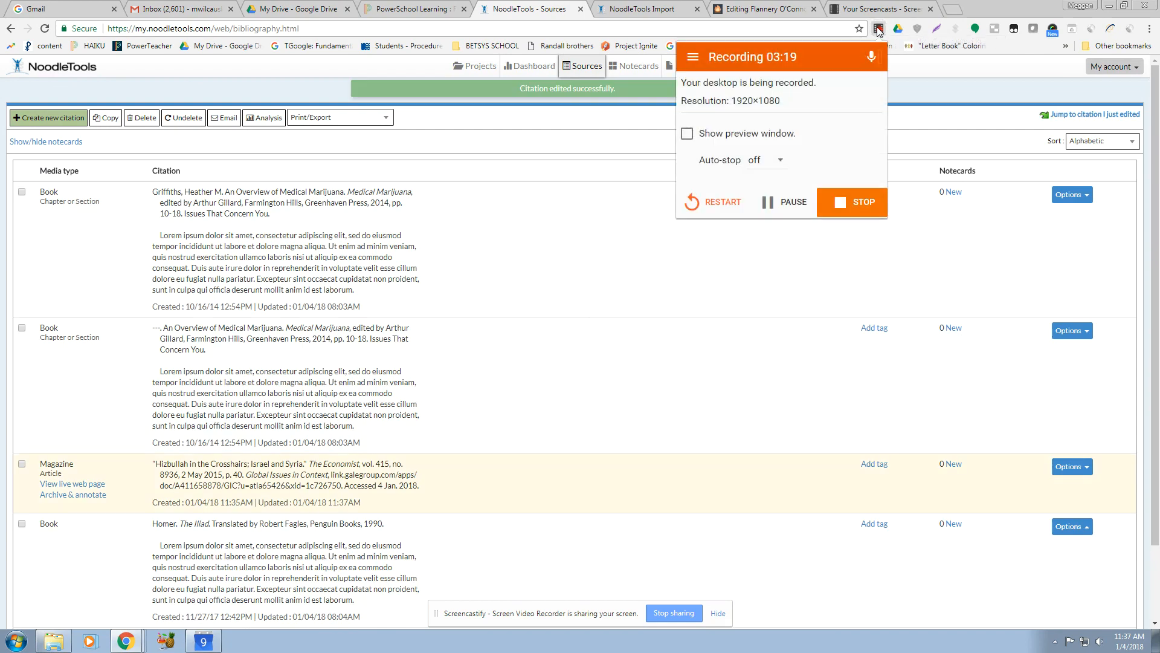